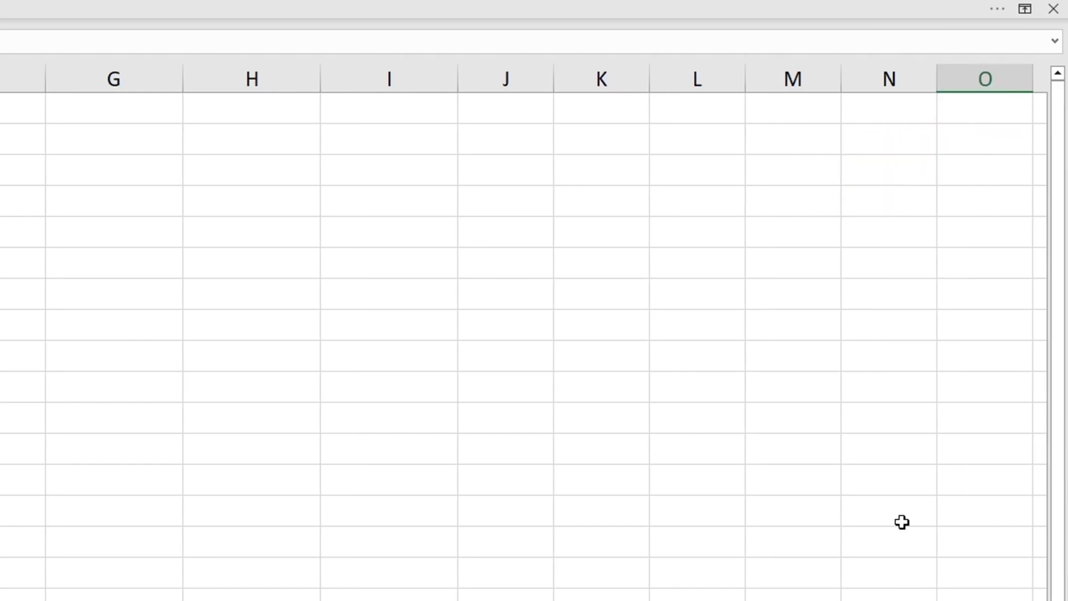
# Step: Set Ribbon Display Options to Show Tabs and Commands
pyautogui.click(1026, 9)
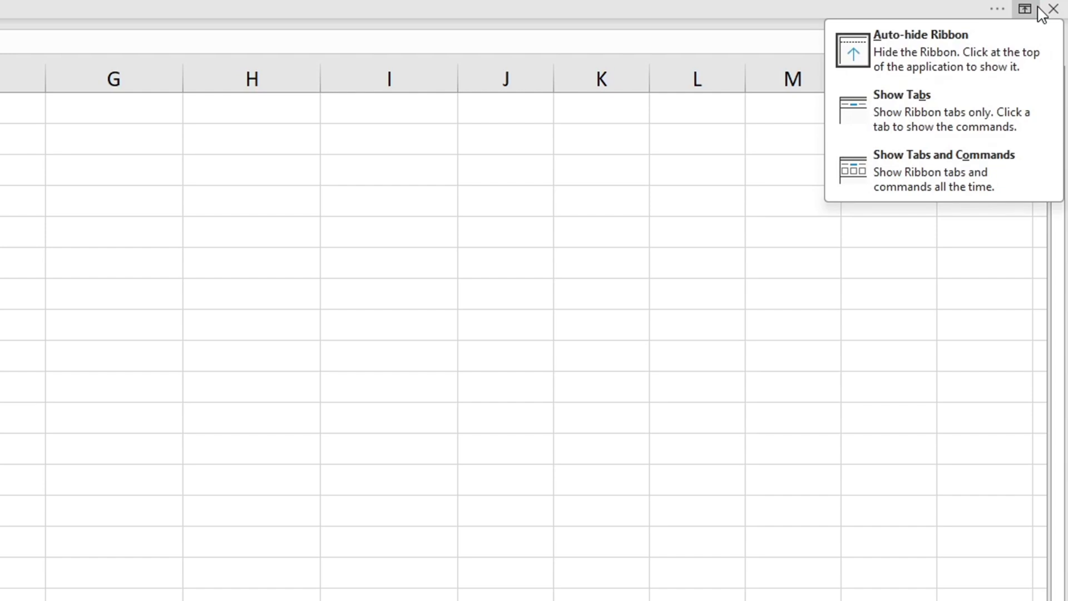
pyautogui.click(945, 159)
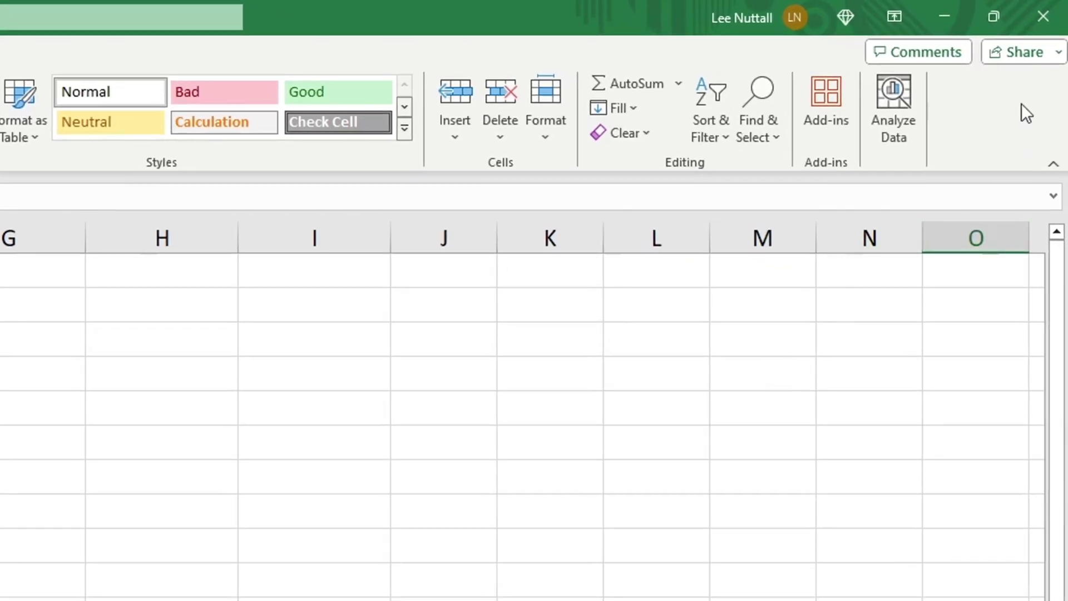
# Step: Set the ribbon to Auto-hide, peek at Page Layout and Insert, then click the sheet to hide it
pyautogui.click(895, 17)
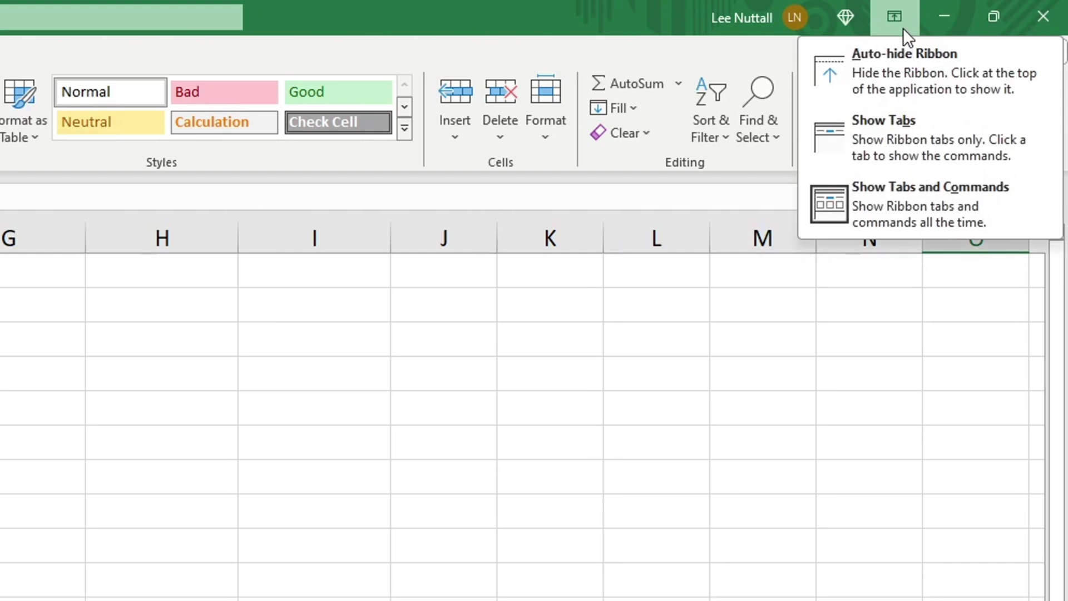
pyautogui.click(913, 66)
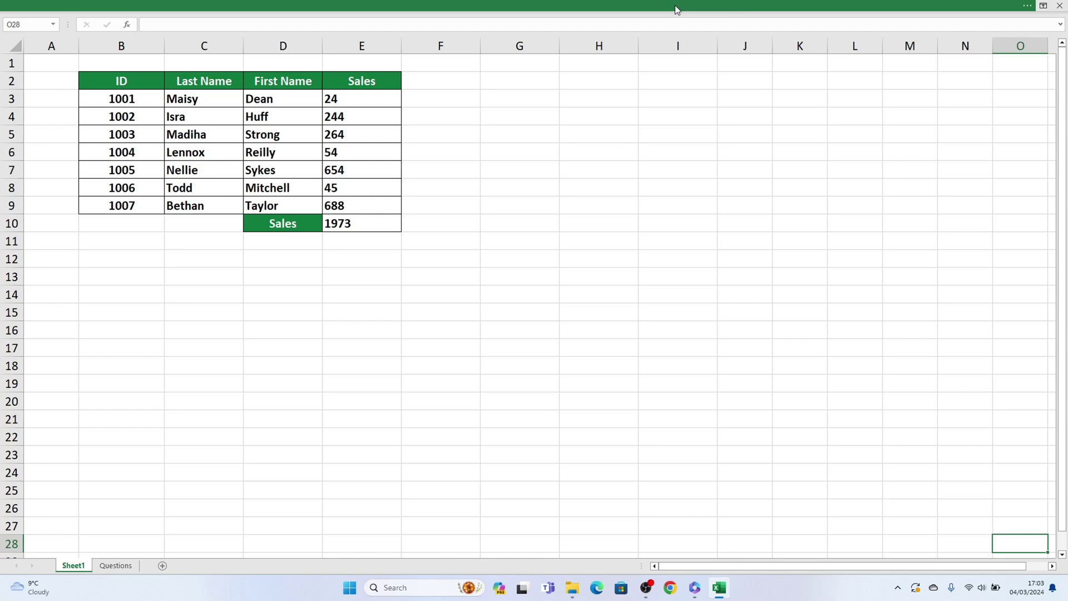
pyautogui.click(677, 9)
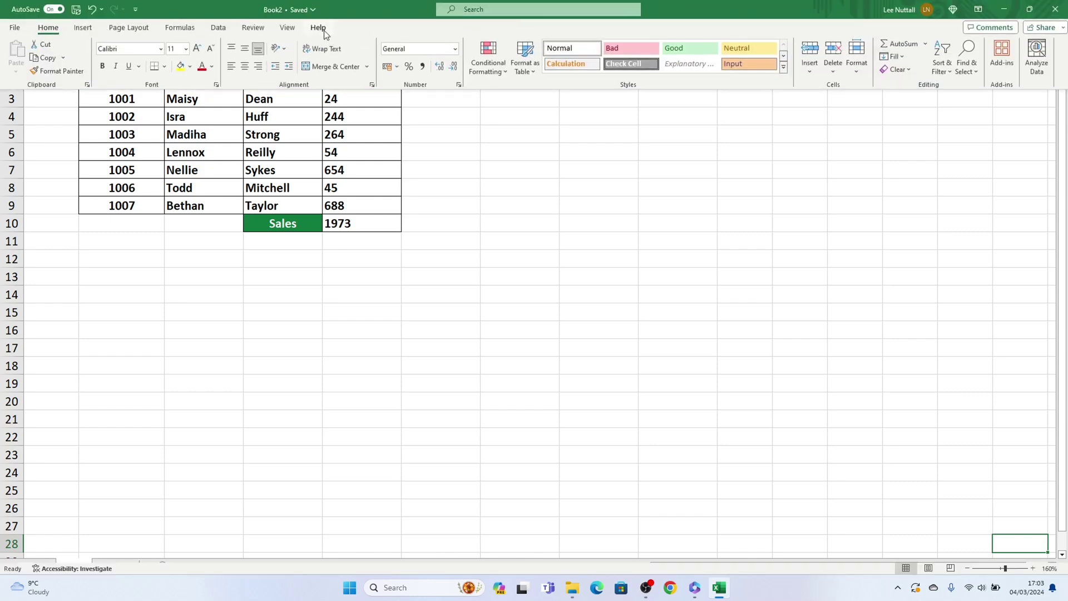
pyautogui.click(125, 27)
pyautogui.click(72, 28)
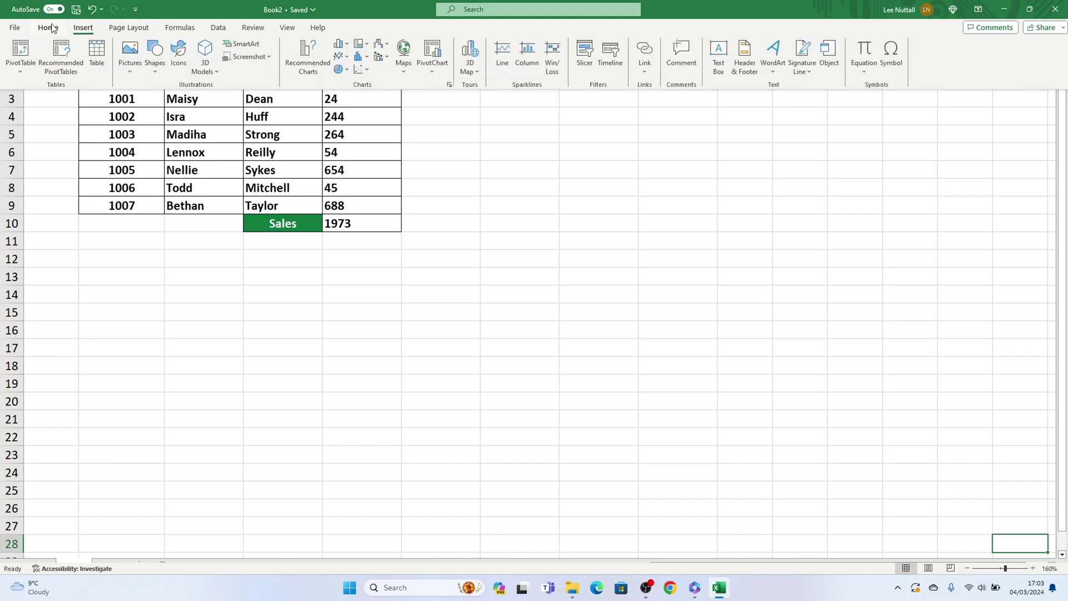
pyautogui.click(461, 261)
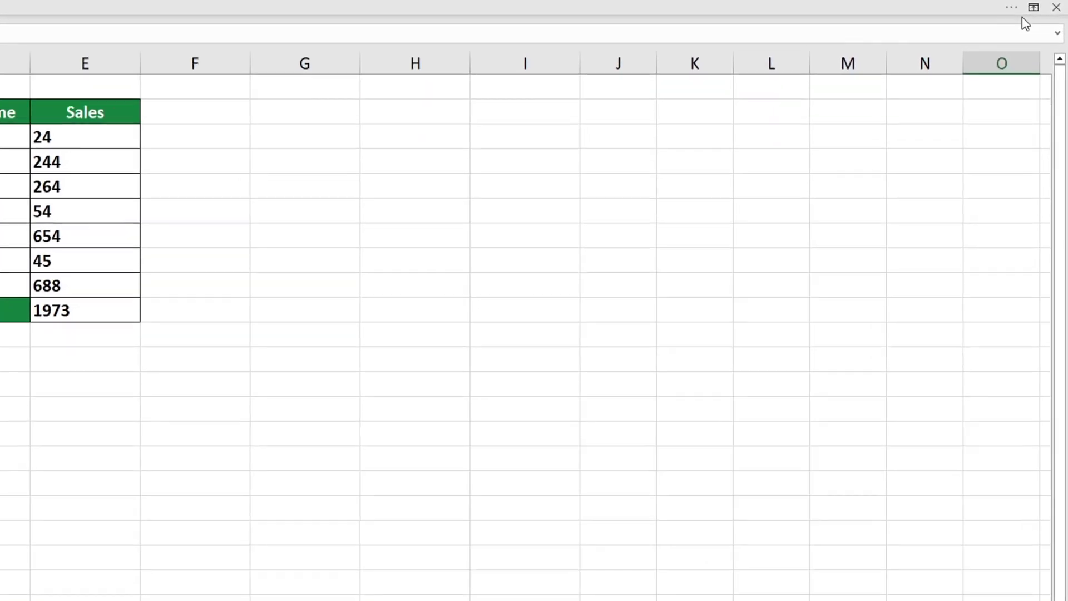
# Step: Set the ribbon to Show Tabs, browse Insert, Page Layout, Formulas and Home, then select F12
pyautogui.click(1033, 7)
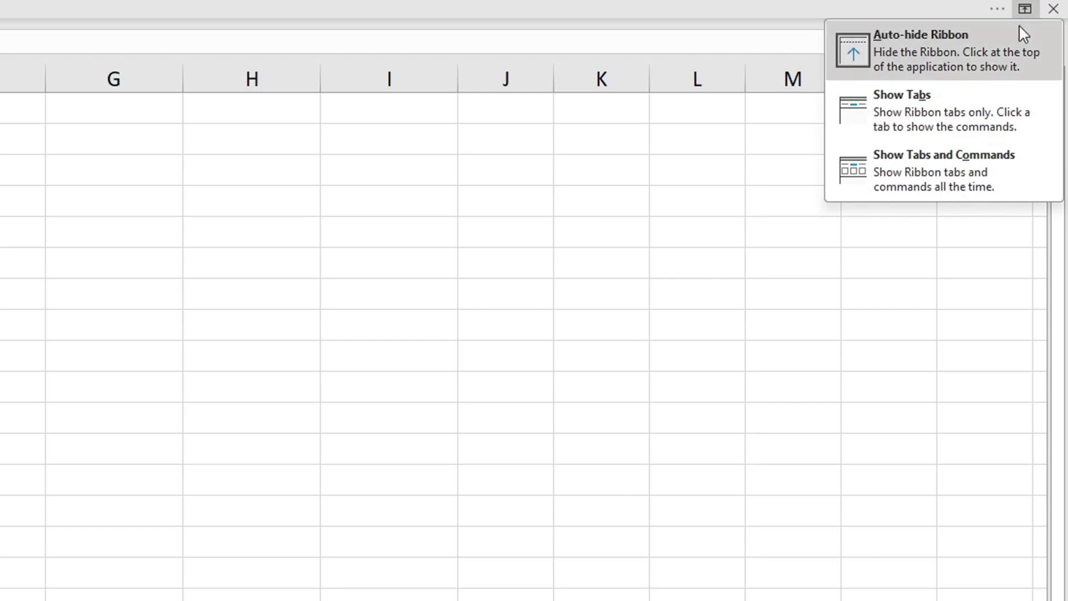
pyautogui.click(997, 98)
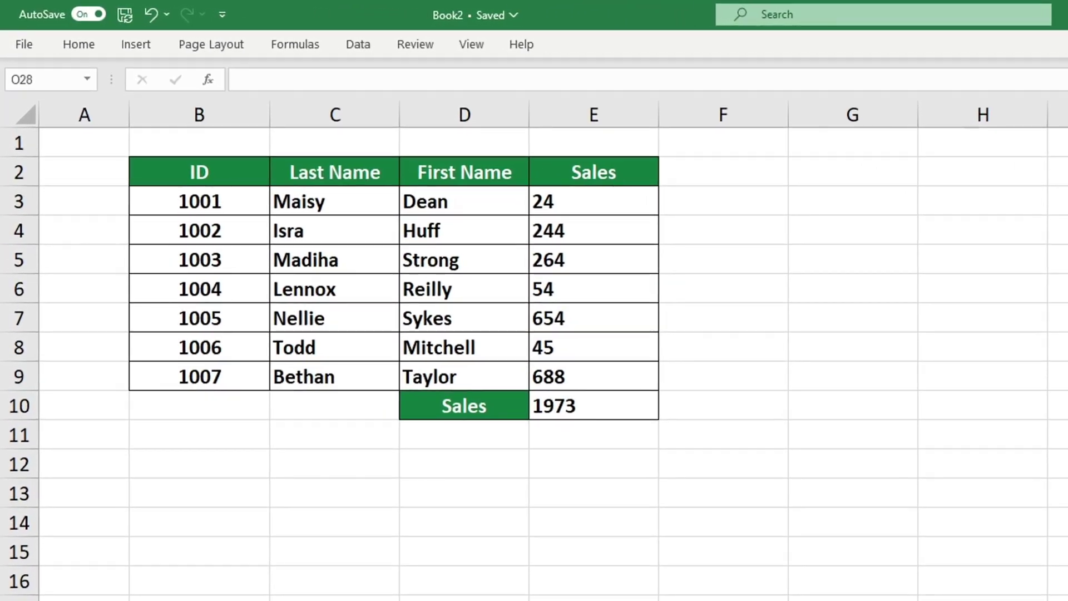
pyautogui.click(146, 44)
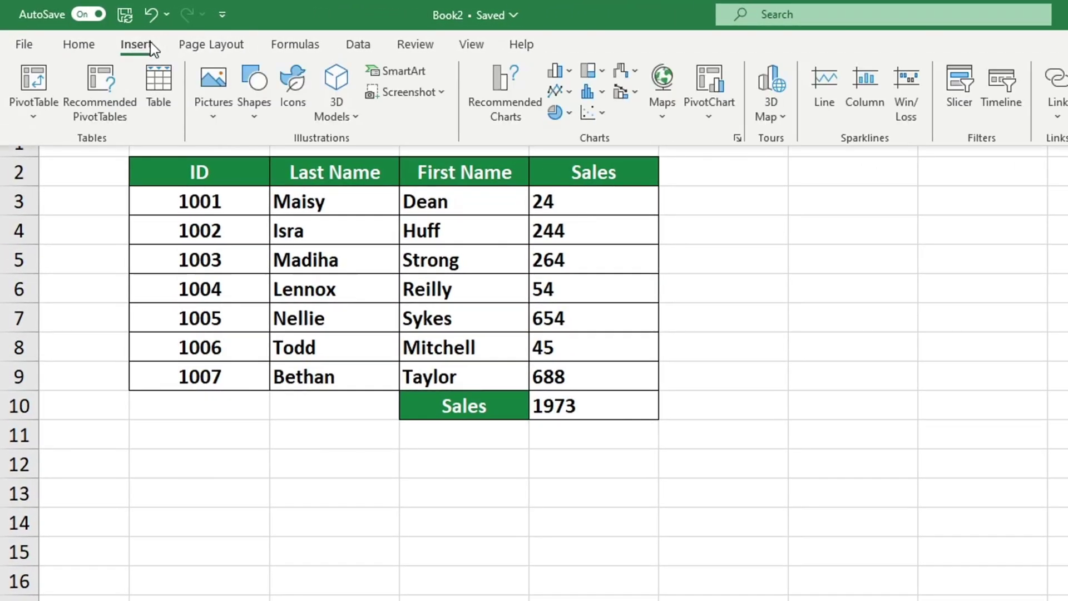
pyautogui.click(215, 44)
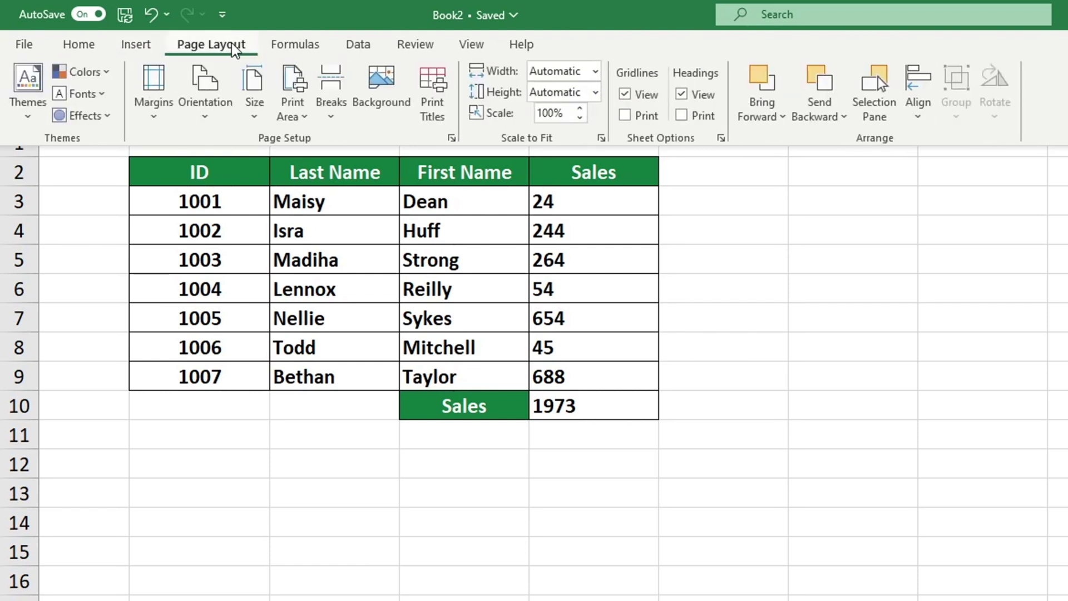
pyautogui.click(286, 46)
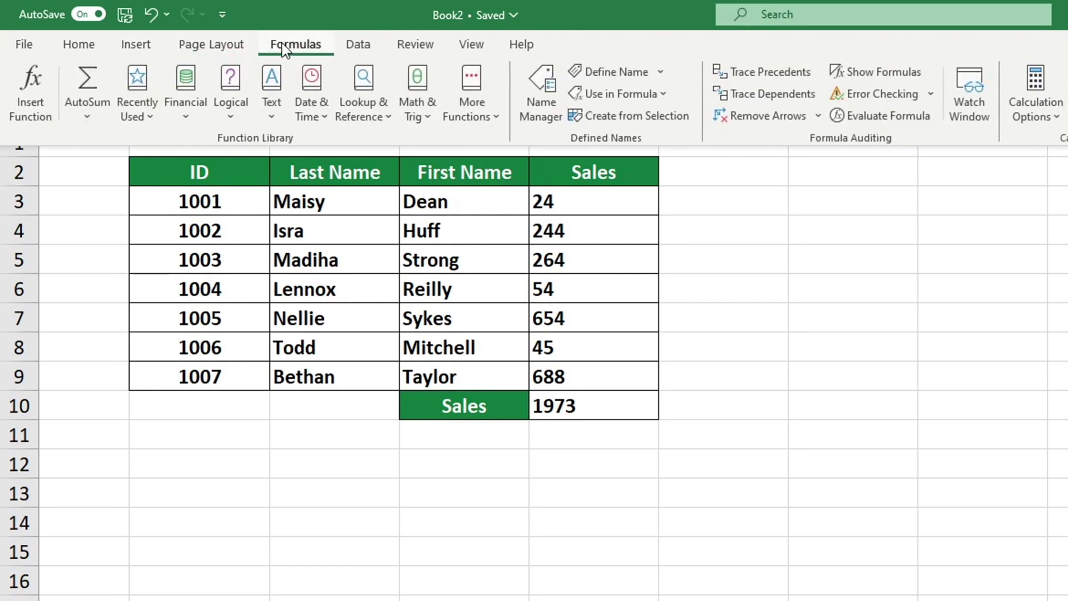
pyautogui.click(98, 43)
pyautogui.click(755, 456)
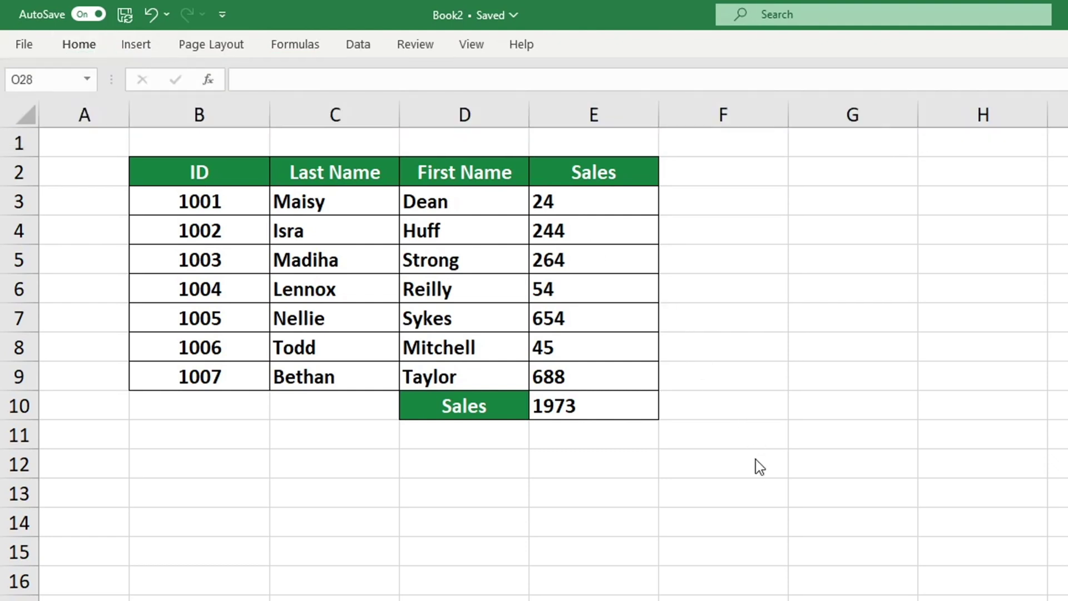
pyautogui.click(756, 459)
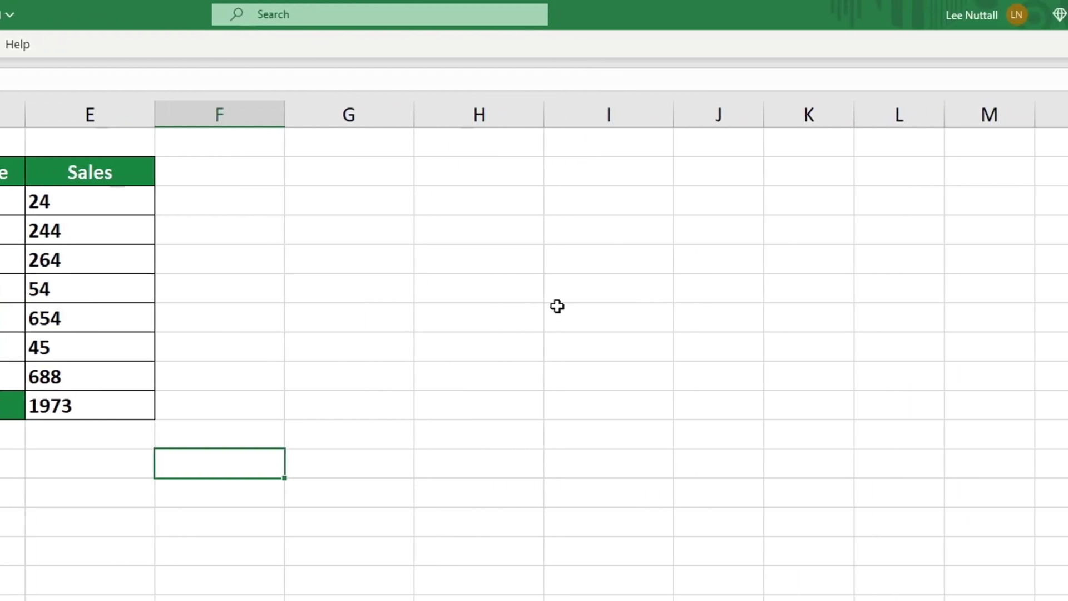
# Step: Switch the ribbon display back to Show Tabs and Commands
pyautogui.click(921, 14)
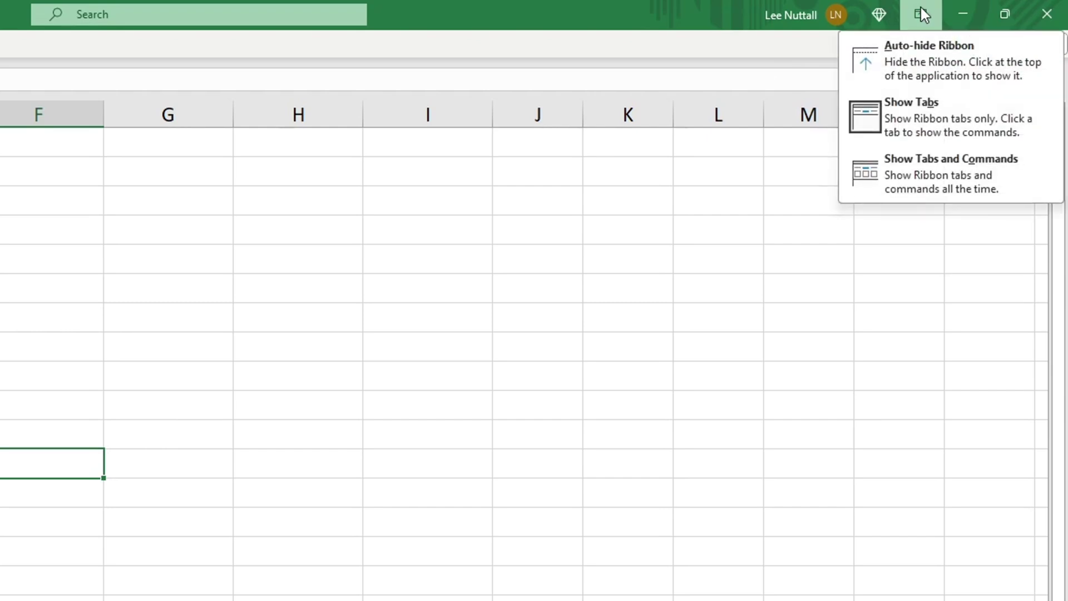
pyautogui.click(951, 179)
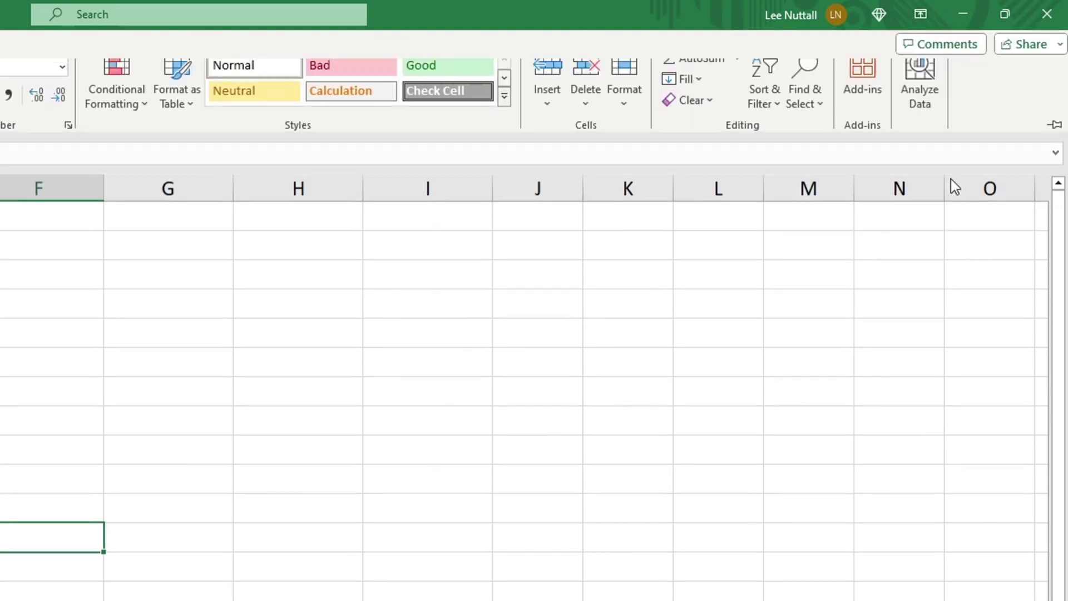